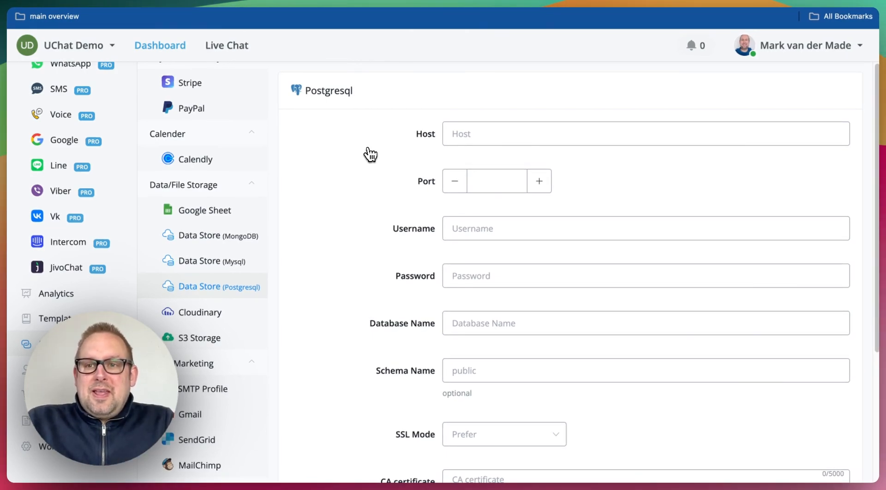
# Copy the ElephantSQL server host flora.db.elephantsql.com into UChat's Host field, then copy the database user name
pyautogui.scroll(-2, 359, 168)
pyautogui.scroll(2, 358, 170)
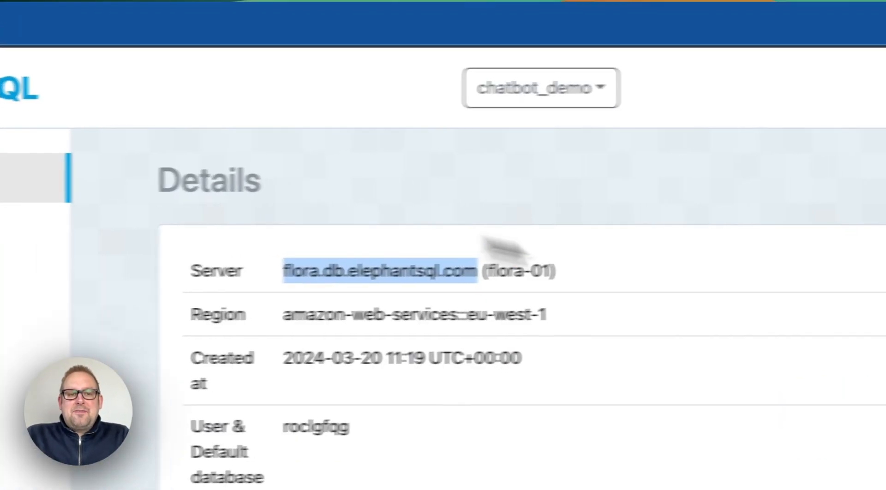
pyautogui.click(659, 292)
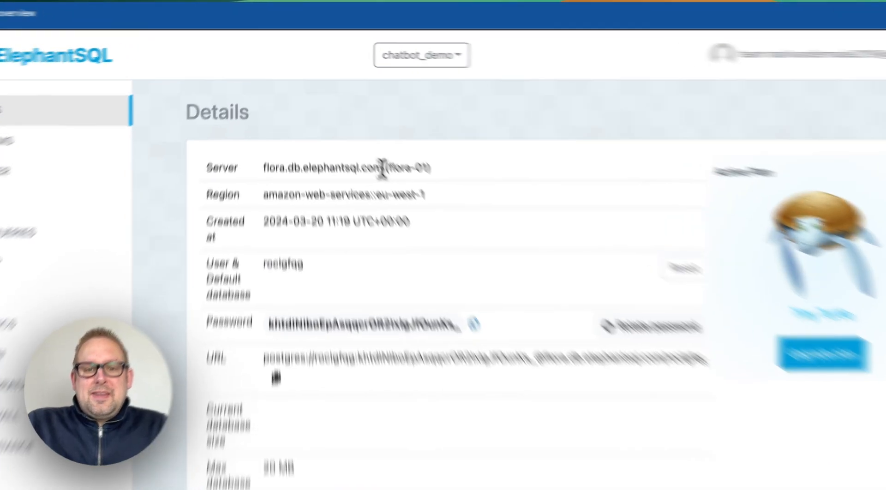
pyautogui.moveTo(359, 142); pyautogui.dragTo(264, 143)
pyautogui.hotkey('ctrl', 'c')
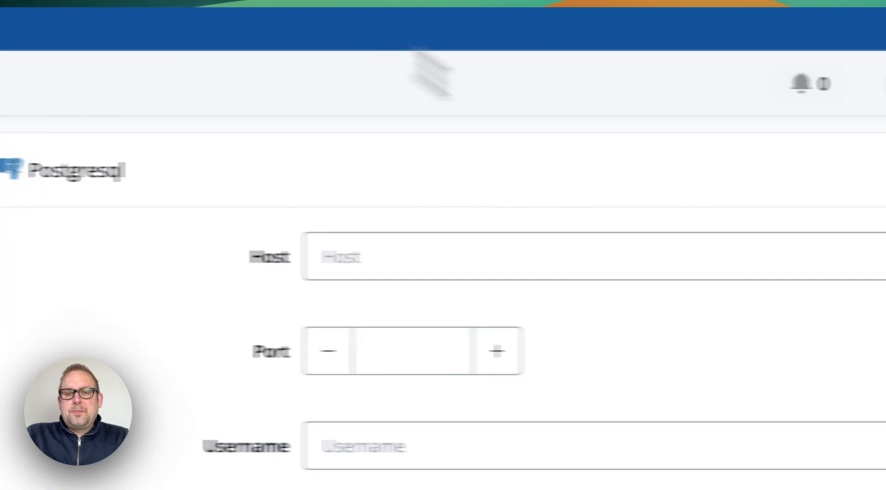
pyautogui.click(436, 261)
pyautogui.hotkey('ctrl', 'v')
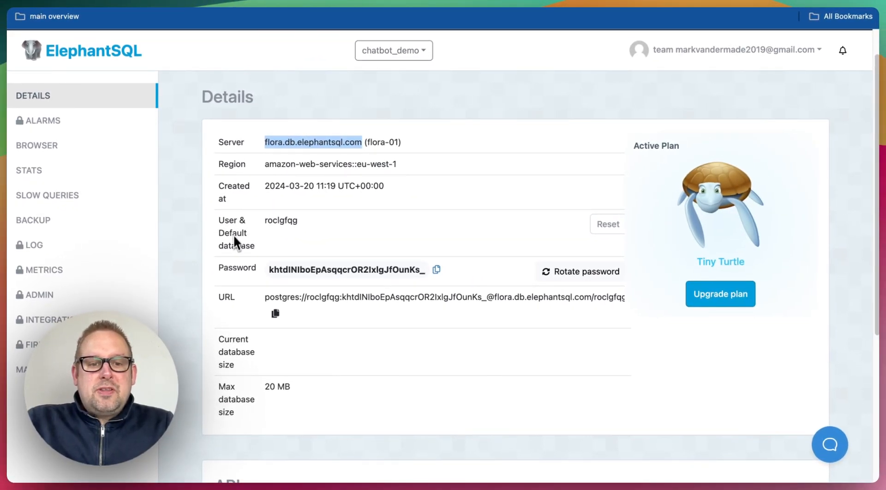
pyautogui.doubleClick(282, 220)
pyautogui.hotkey('ctrl', 'c')
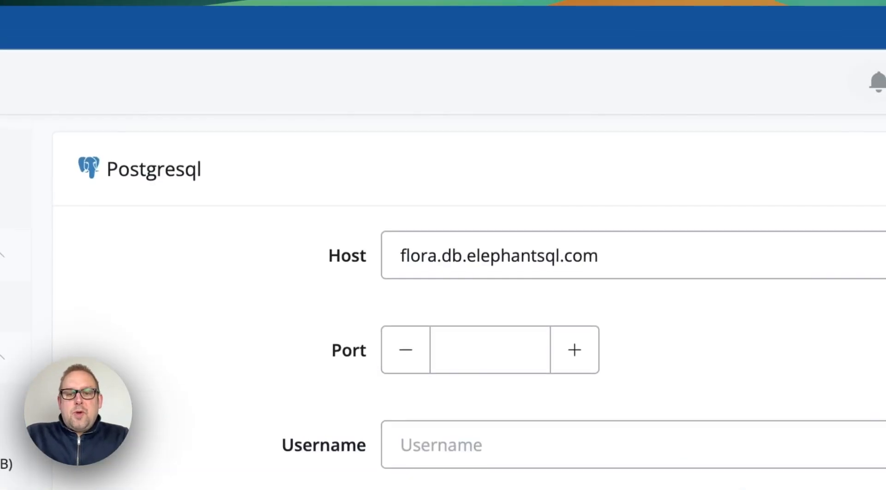
# Paste the ElephantSQL user name into Username, then fill the Password and Database Name fields
pyautogui.click(563, 443)
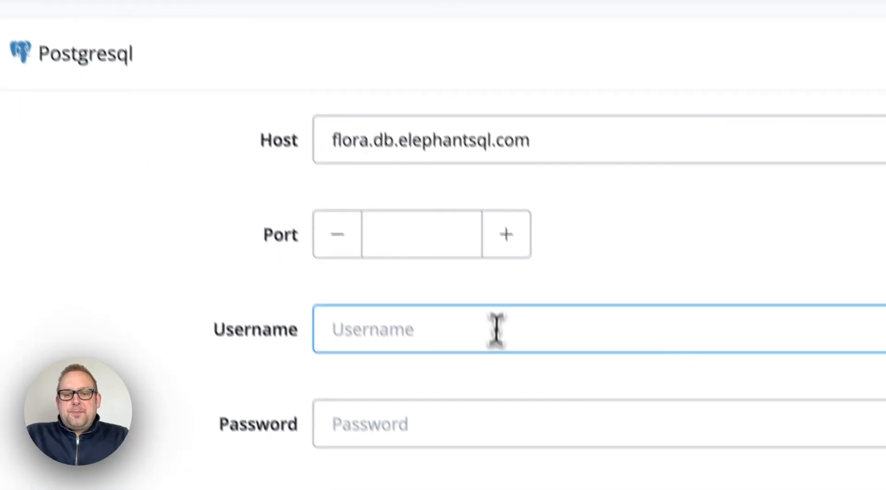
pyautogui.hotkey('ctrl', 'v')
pyautogui.click(410, 398)
pyautogui.click(390, 475)
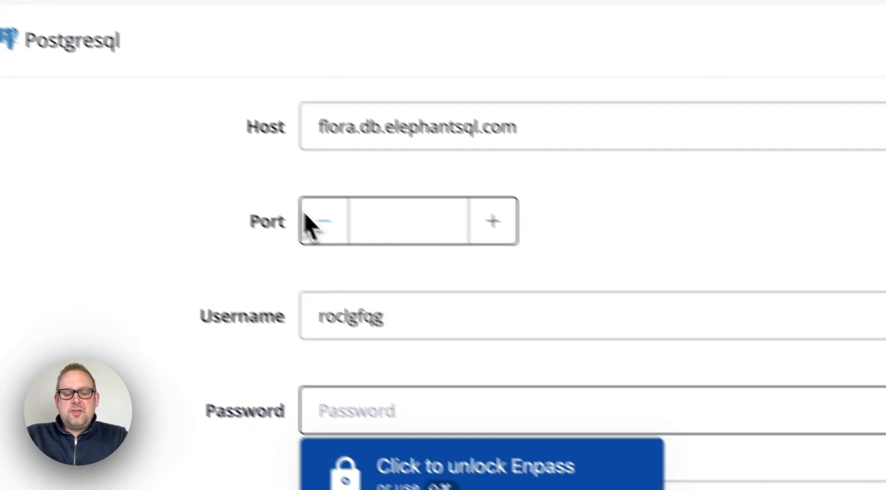
pyautogui.hotkey('ctrl', 'v')
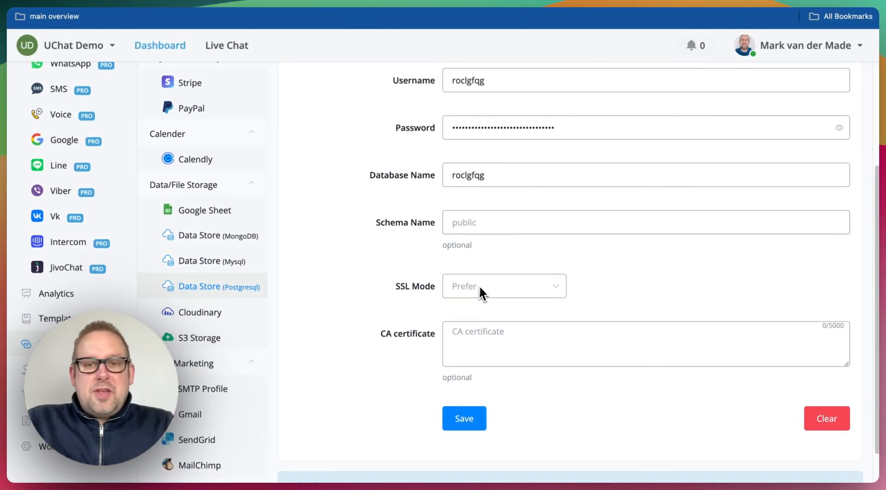
# Select all the addresses in the Whitelist IP box below the PostgreSQL form
pyautogui.scroll(-2, 378, 337)
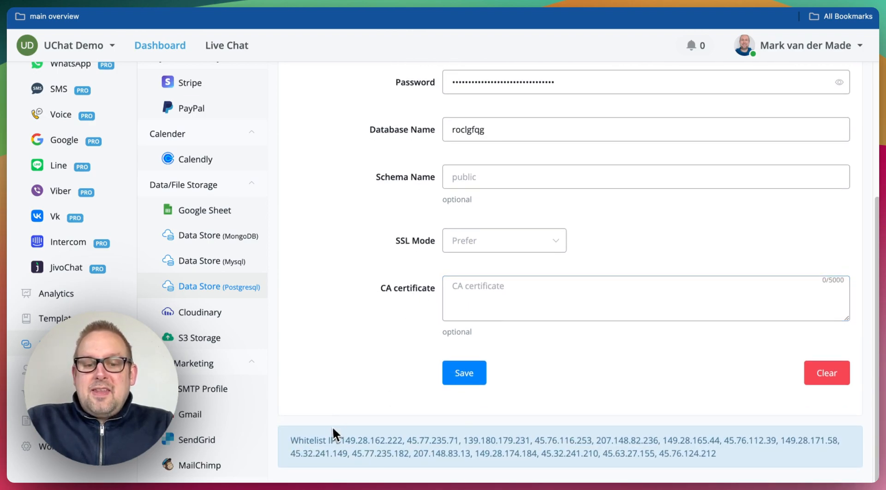
pyautogui.moveTo(337, 441); pyautogui.dragTo(746, 458)
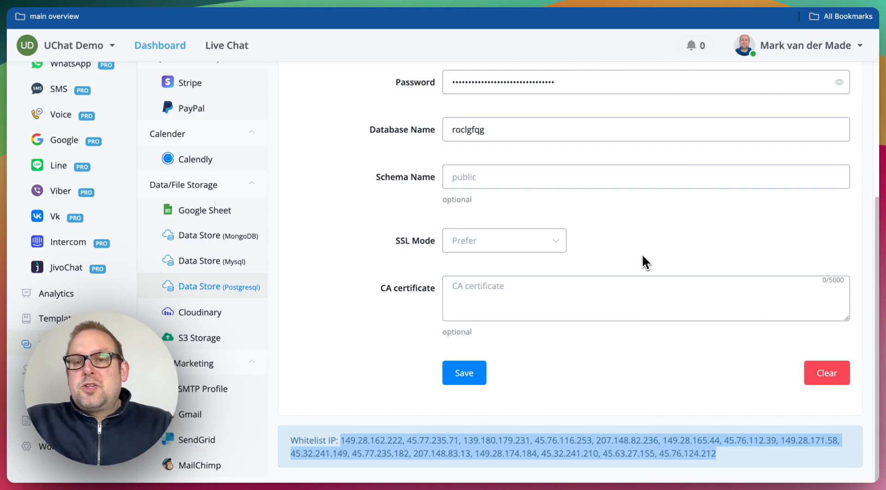
pyautogui.scroll(5, 642, 257)
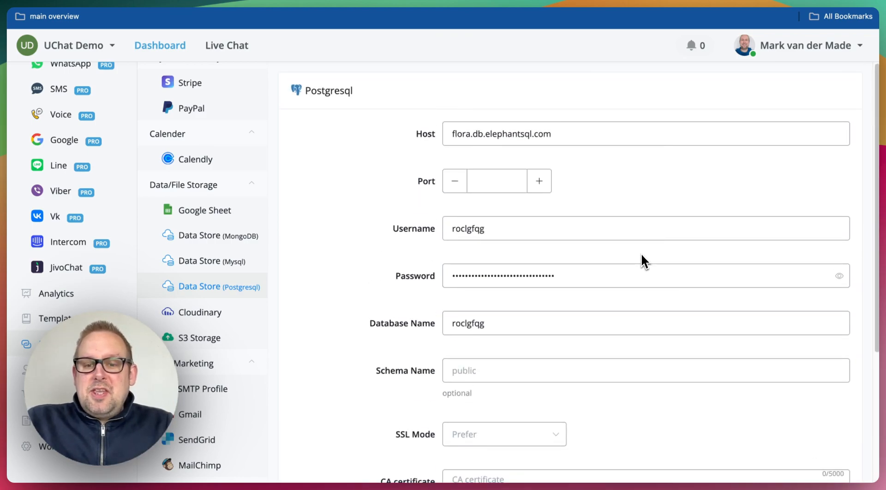
pyautogui.scroll(-5, 641, 261)
# Save the PostgreSQL connection so it shows Verified, with an empty Data Stores table above
pyautogui.click(471, 371)
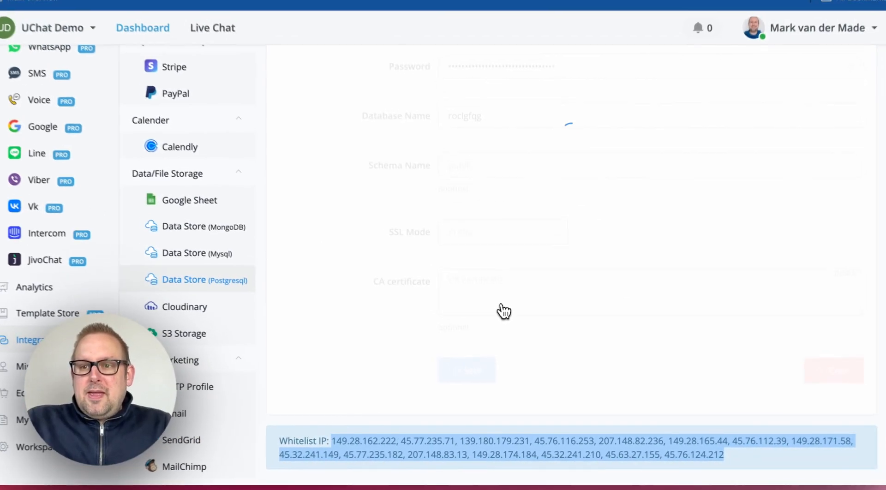
pyautogui.scroll(4, 504, 317)
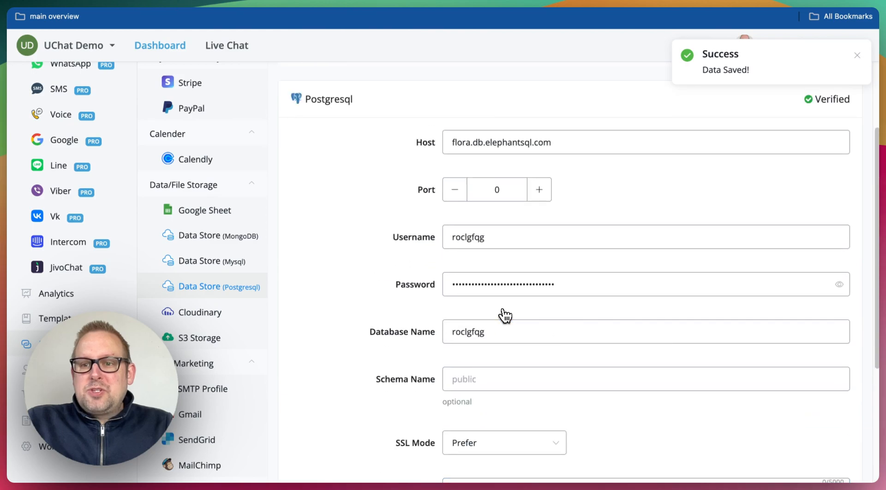
pyautogui.scroll(3, 607, 152)
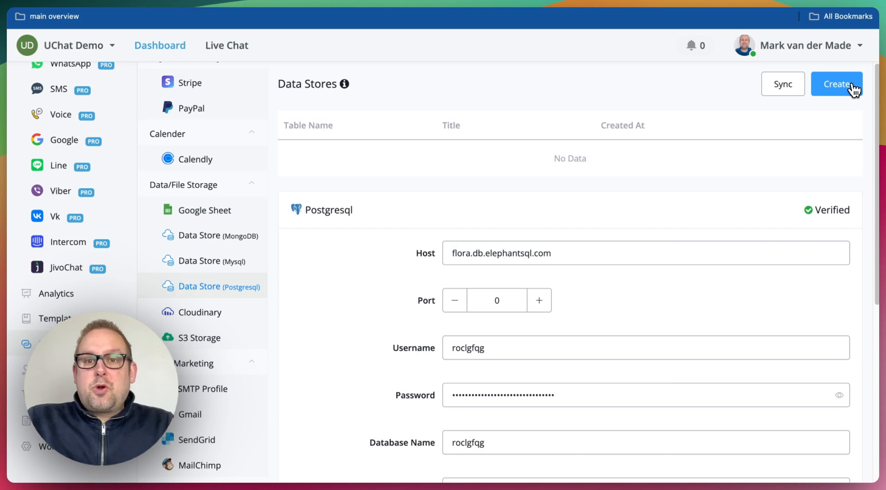
# Create a new data store titled chatbot_demo and add a first_name field
pyautogui.click(848, 87)
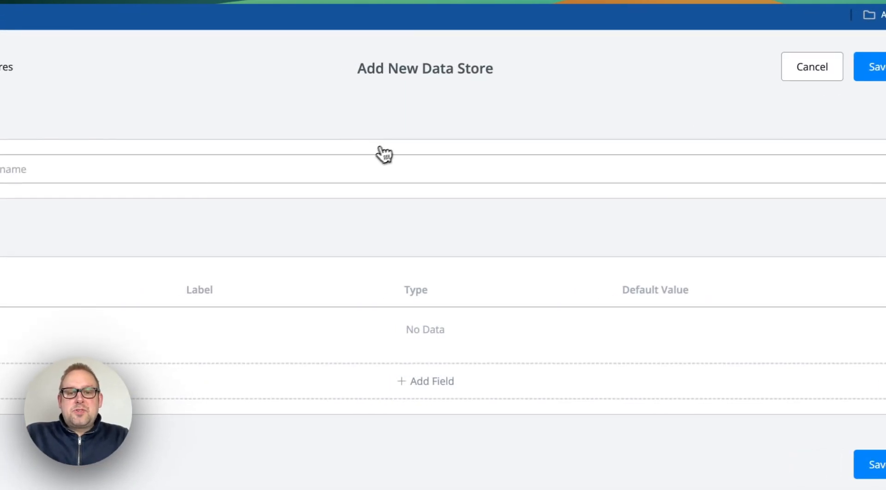
pyautogui.click(355, 167)
pyautogui.write('chat')
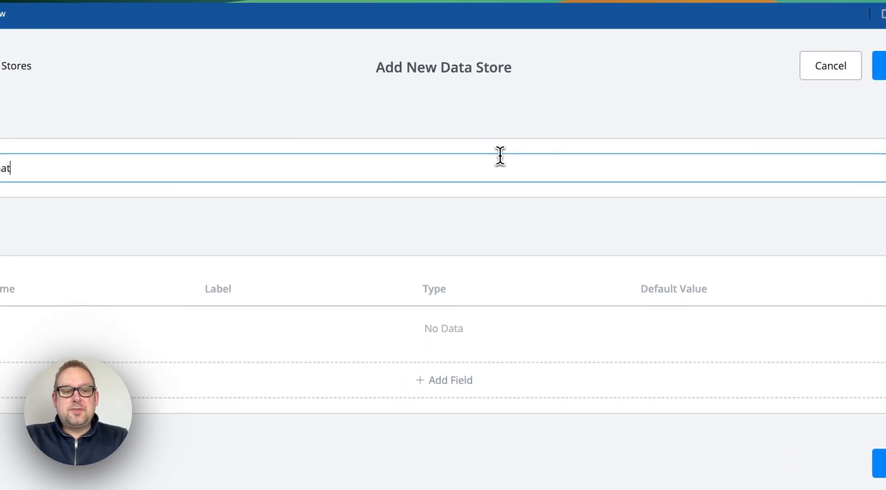
pyautogui.write('bot_demo')
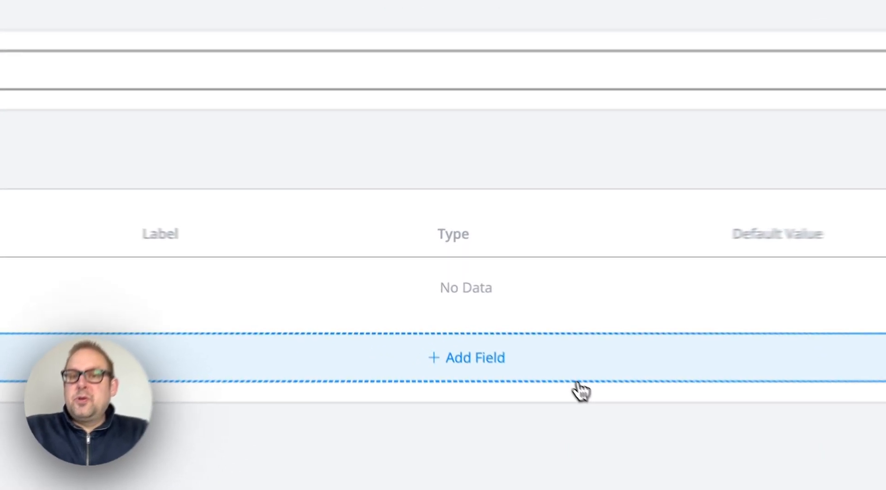
pyautogui.click(513, 334)
pyautogui.click(276, 51)
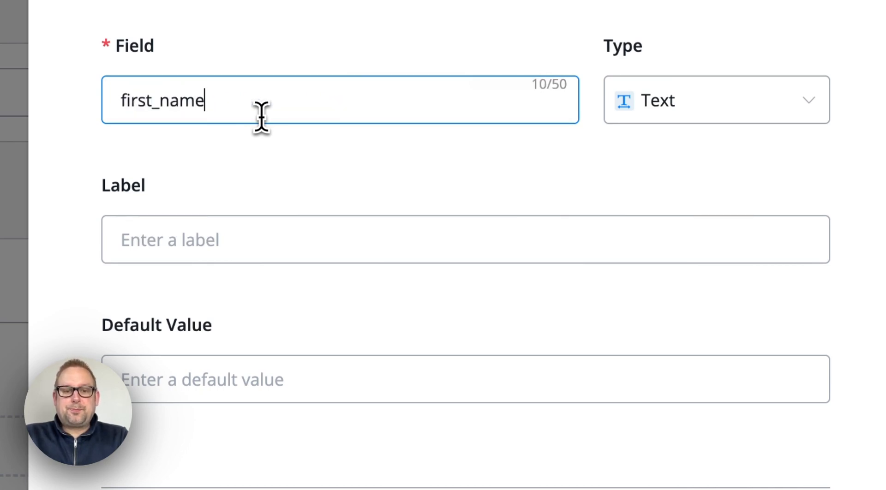
pyautogui.write('first_name')
pyautogui.click(452, 260)
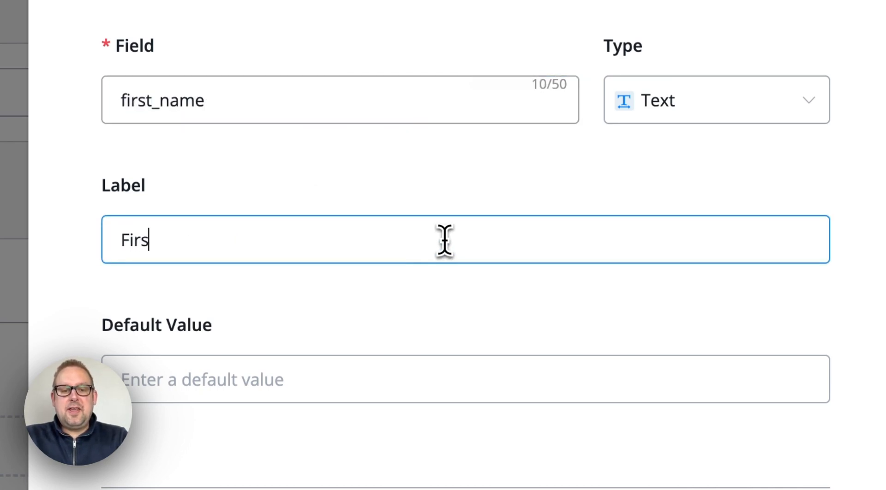
pyautogui.click(635, 406)
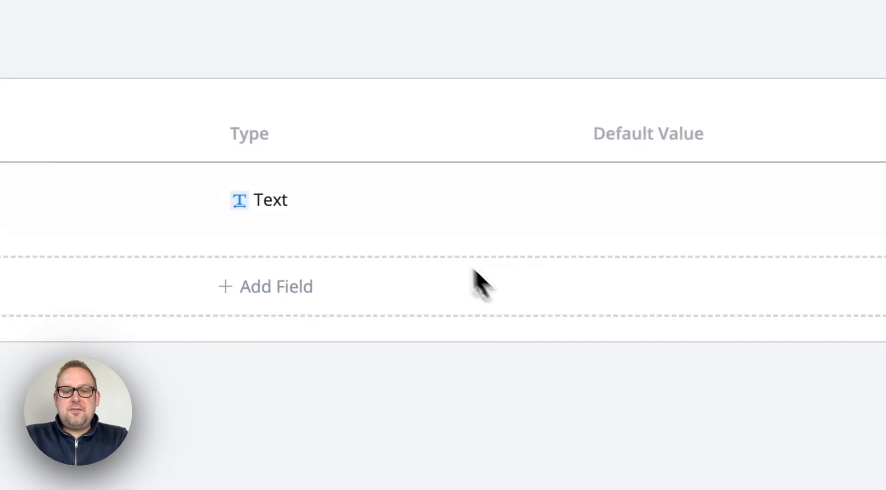
# Add a last_name field labelled Last Name, correcting the misspelled name
pyautogui.click(307, 286)
pyautogui.write('lst_name')
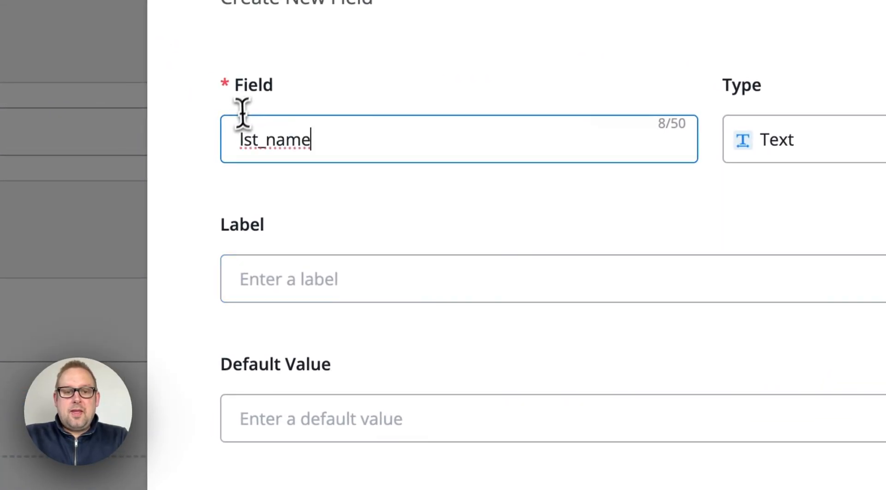
pyautogui.click(245, 140)
pyautogui.write('a')
pyautogui.click(245, 276)
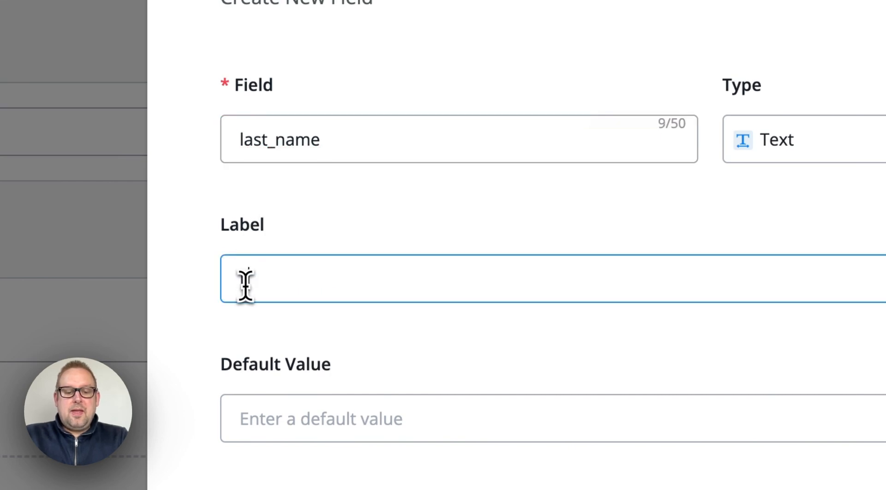
pyautogui.click(748, 432)
# Add an email field labelled Email and save the chatbot_demo data store
pyautogui.click(655, 351)
pyautogui.click(524, 5)
pyautogui.write('email')
pyautogui.click(317, 251)
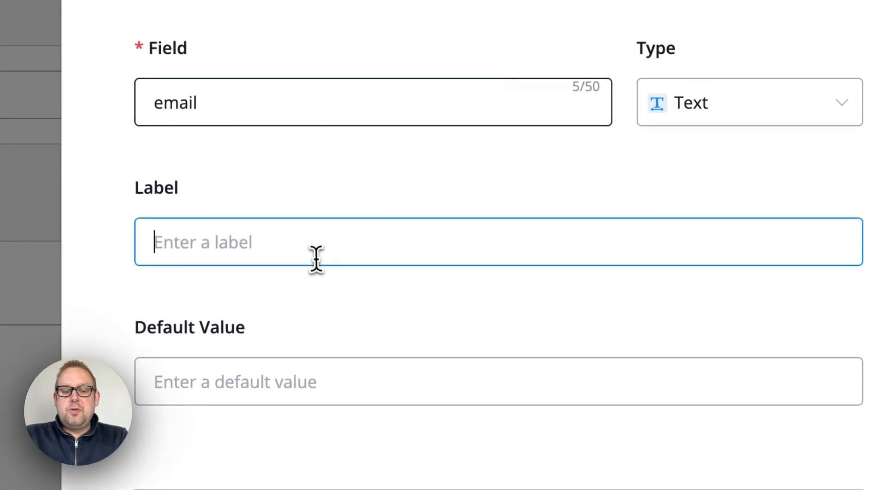
pyautogui.write('Email')
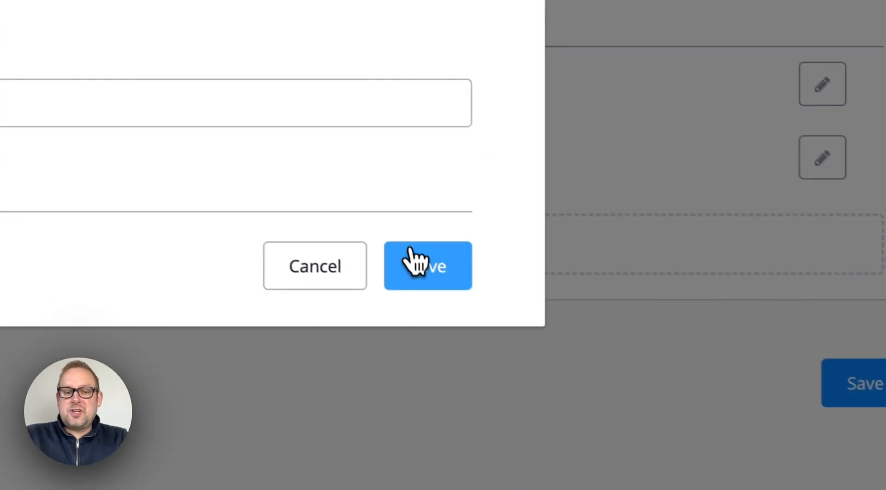
pyautogui.click(415, 263)
pyautogui.click(833, 446)
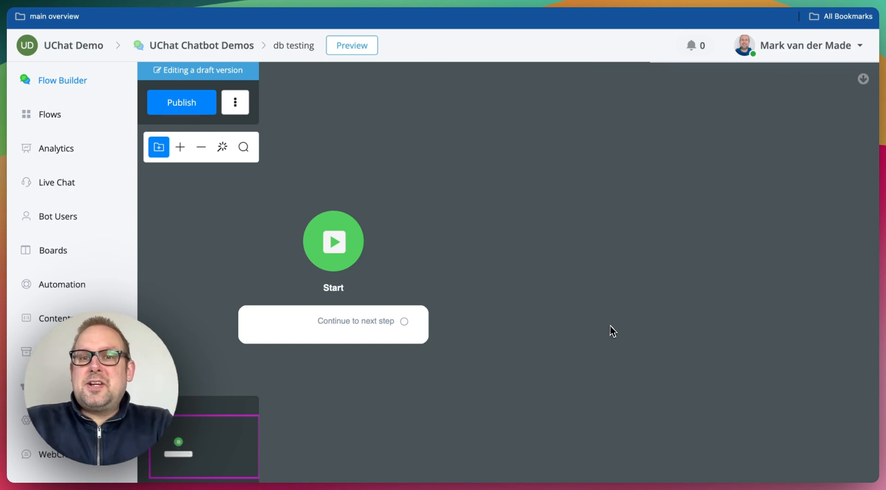
# Pan the db testing flow canvas to make room beside the Start step
pyautogui.moveTo(612, 330); pyautogui.dragTo(500, 331)
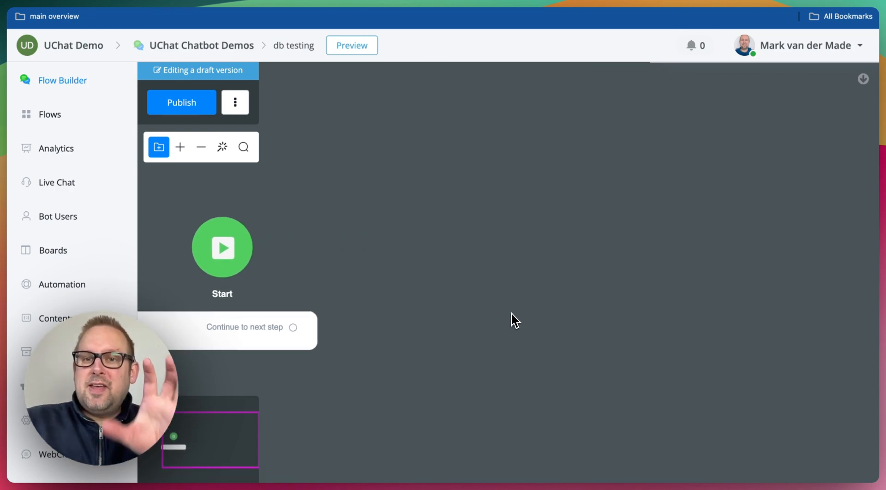
# Add an Action #1 step with an Integrations > Data Store action and show its record operations
pyautogui.rightClick(511, 313)
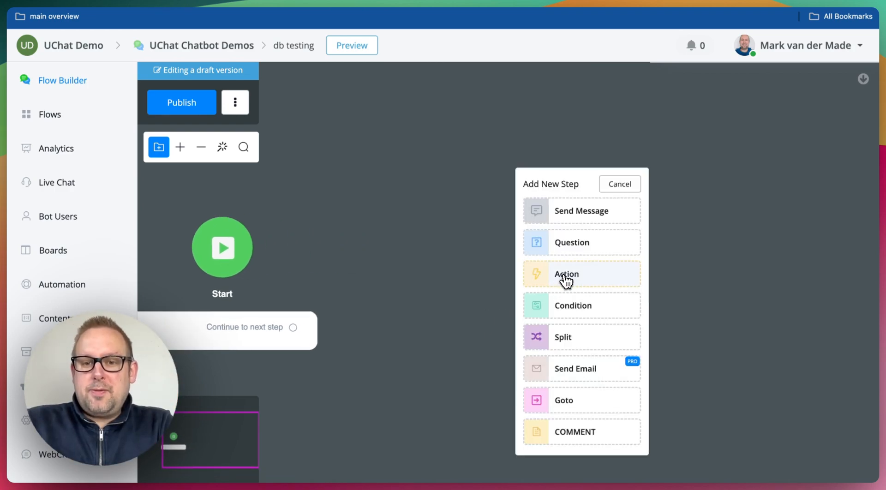
pyautogui.click(563, 276)
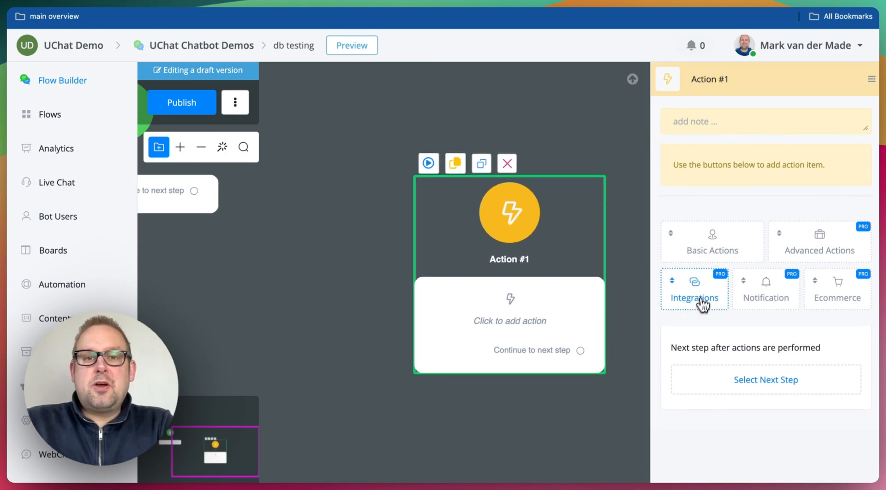
pyautogui.click(701, 305)
pyautogui.click(699, 55)
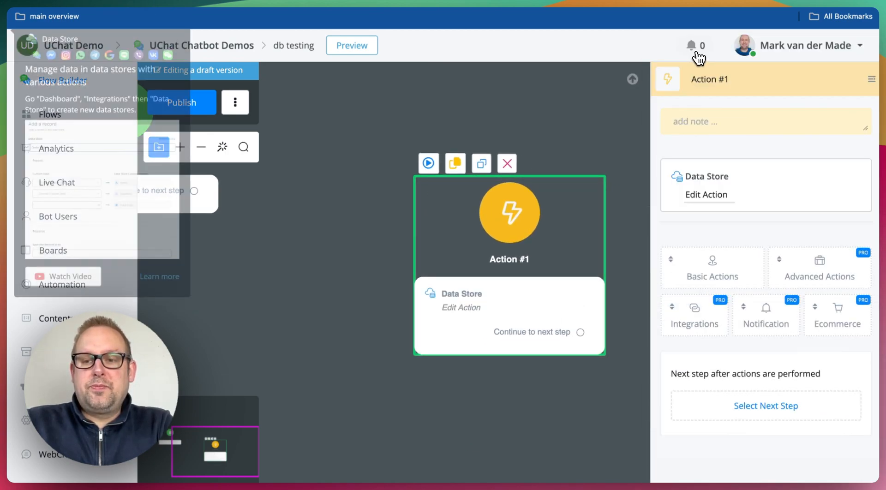
pyautogui.click(701, 198)
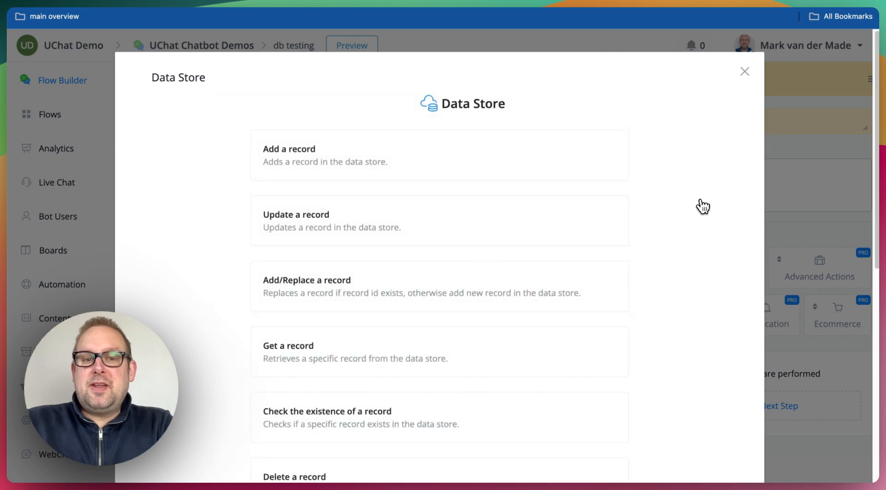
# Set the action to Add a record in chatbot_demo and fill in the first and last name values
pyautogui.click(539, 169)
pyautogui.click(465, 184)
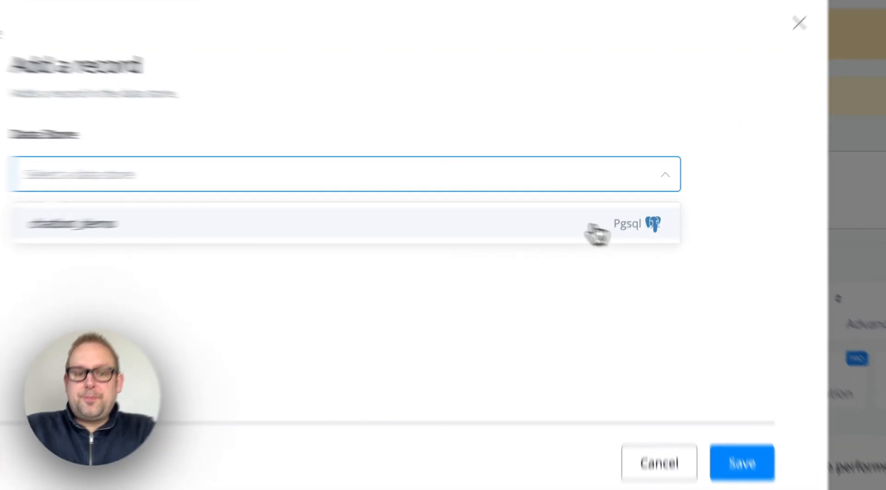
pyautogui.click(639, 212)
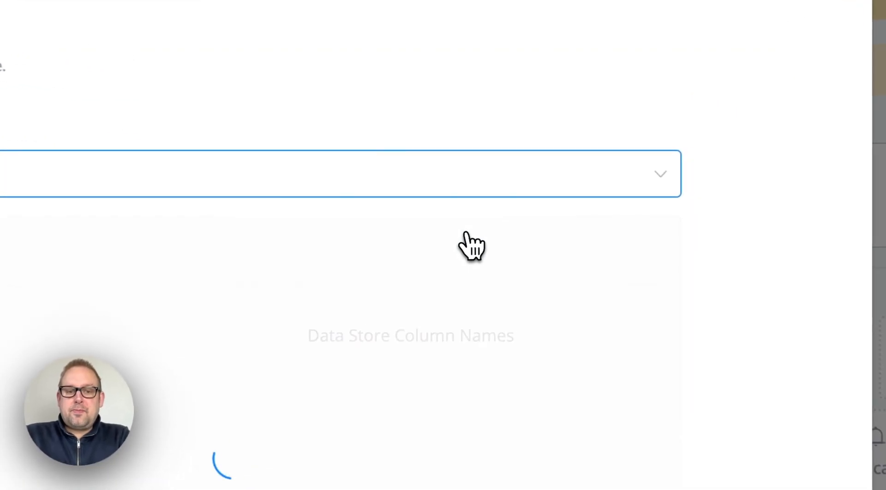
pyautogui.click(269, 331)
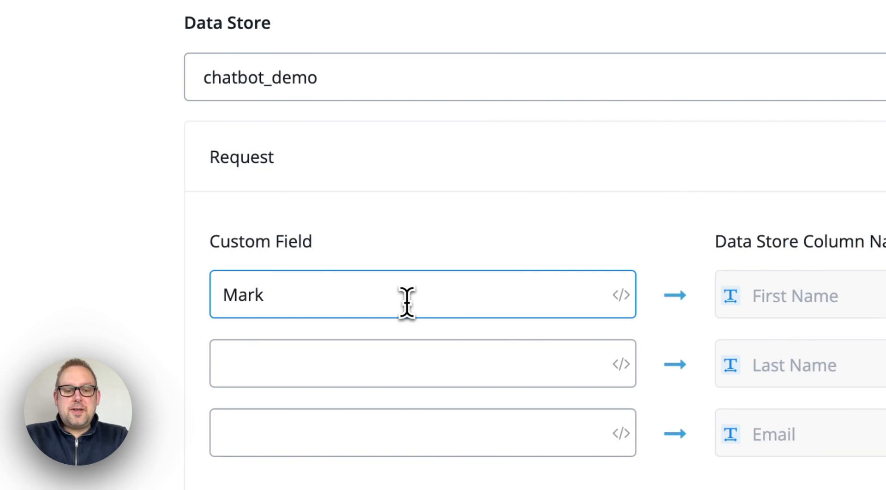
pyautogui.press('Tab')
pyautogui.write('van der M')
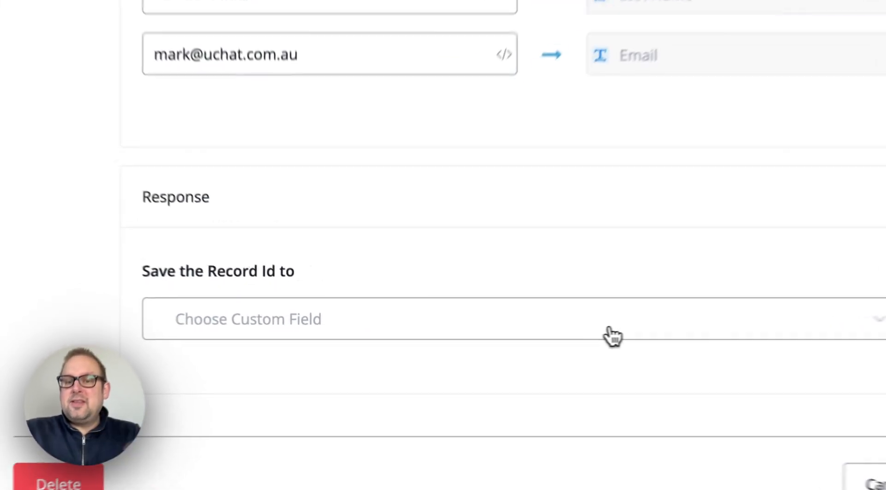
# Store the record id in a new Text custom field named record_id
pyautogui.click(491, 342)
pyautogui.write('record_id')
pyautogui.click(649, 381)
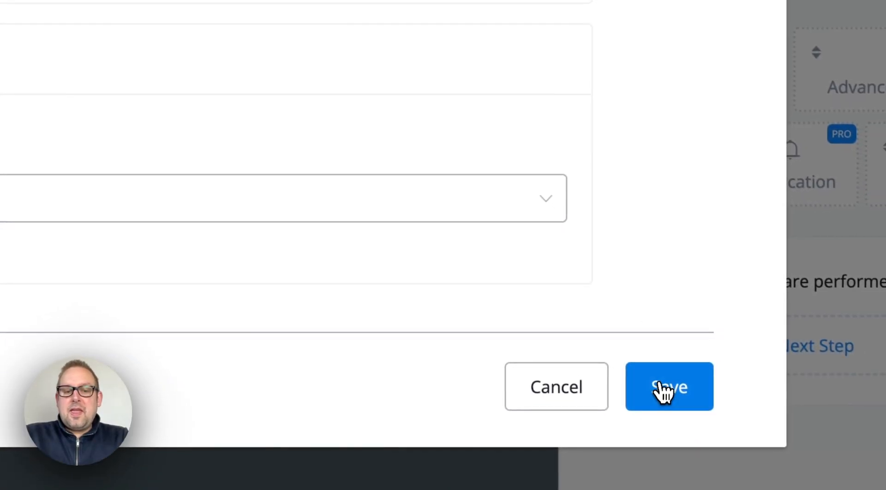
# Save the Data Store action and connect a new Send Message step after it
pyautogui.click(697, 401)
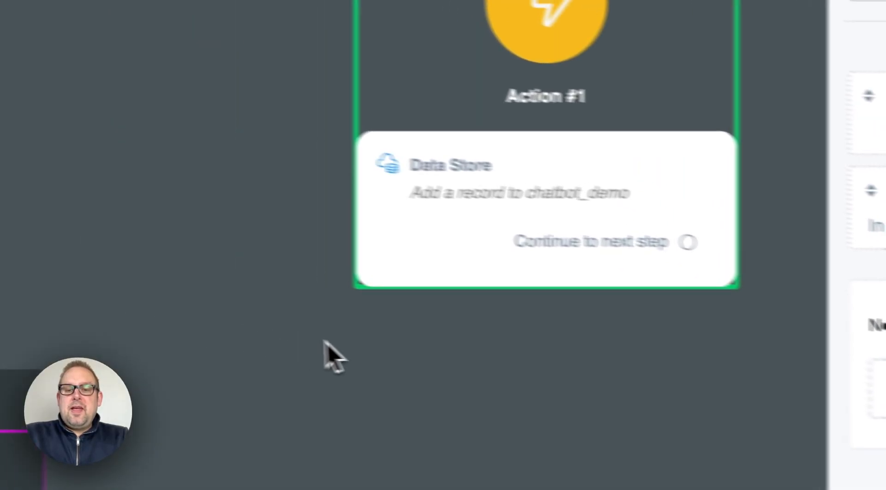
pyautogui.moveTo(326, 340); pyautogui.dragTo(228, 322)
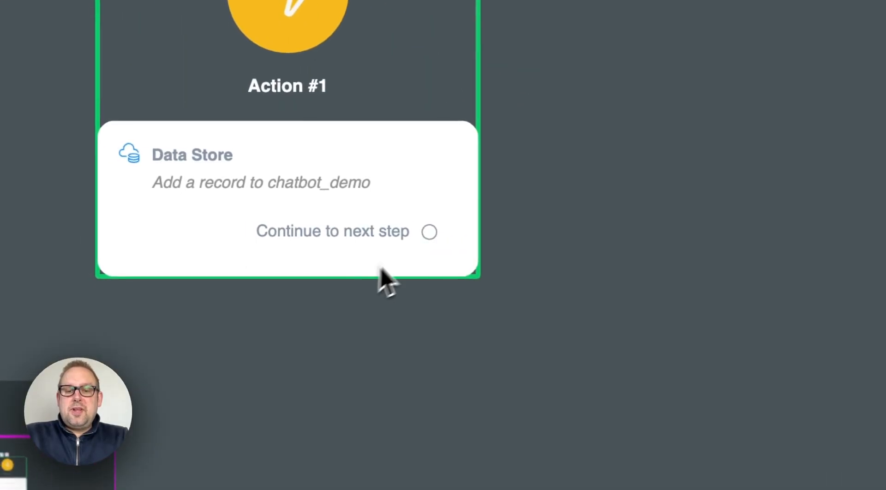
pyautogui.moveTo(430, 234); pyautogui.dragTo(575, 151)
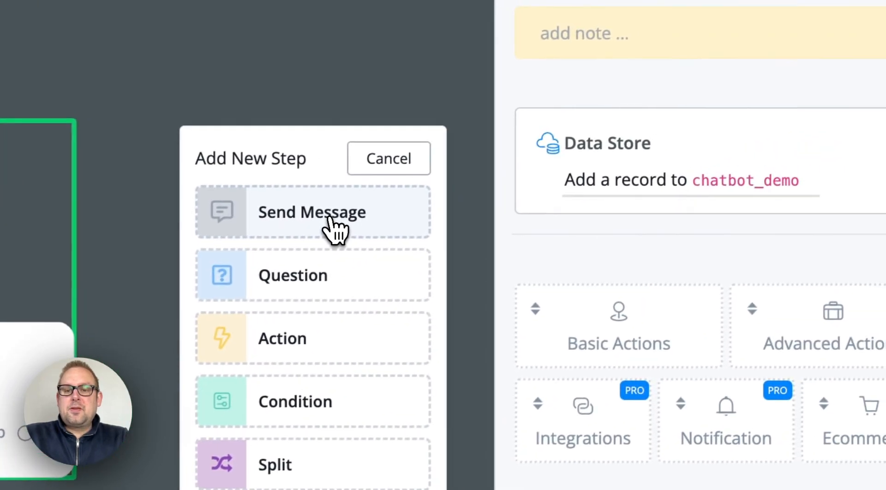
pyautogui.click(332, 217)
pyautogui.moveTo(252, 336); pyautogui.dragTo(229, 141)
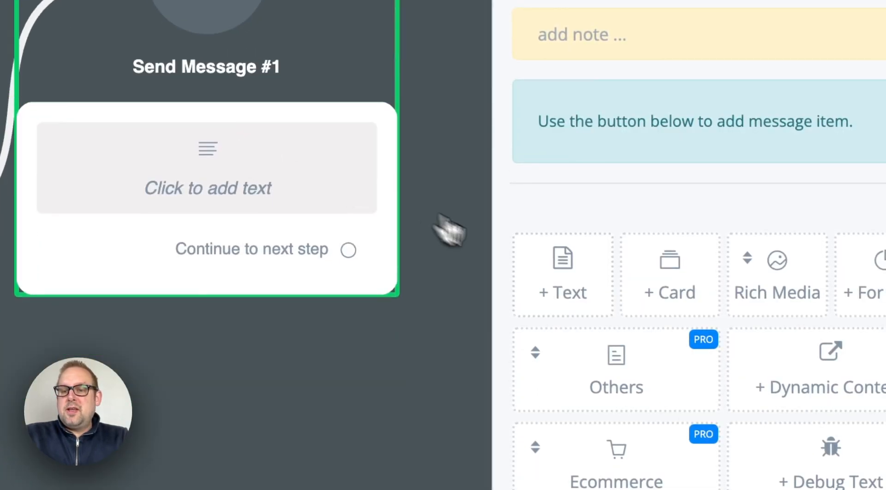
# Give the message the text 'record id is: {{record_id}}' and publish the flow
pyautogui.click(571, 292)
pyautogui.write('record id')
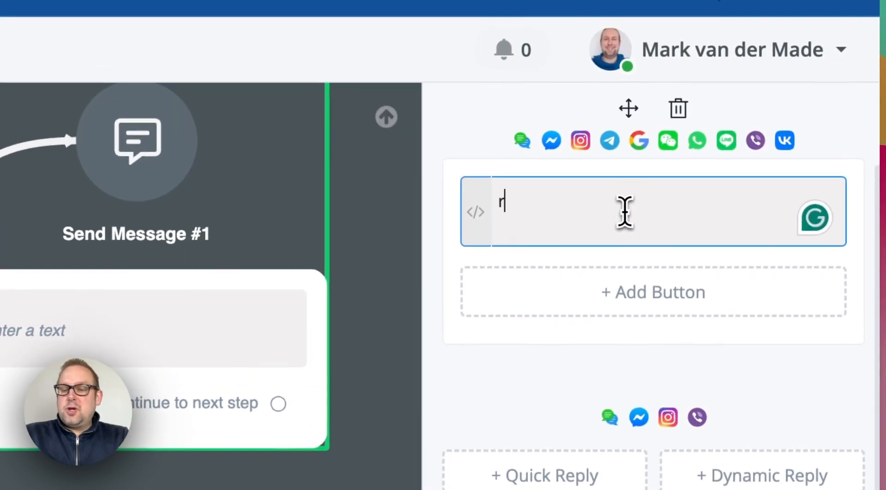
pyautogui.write('is: {{')
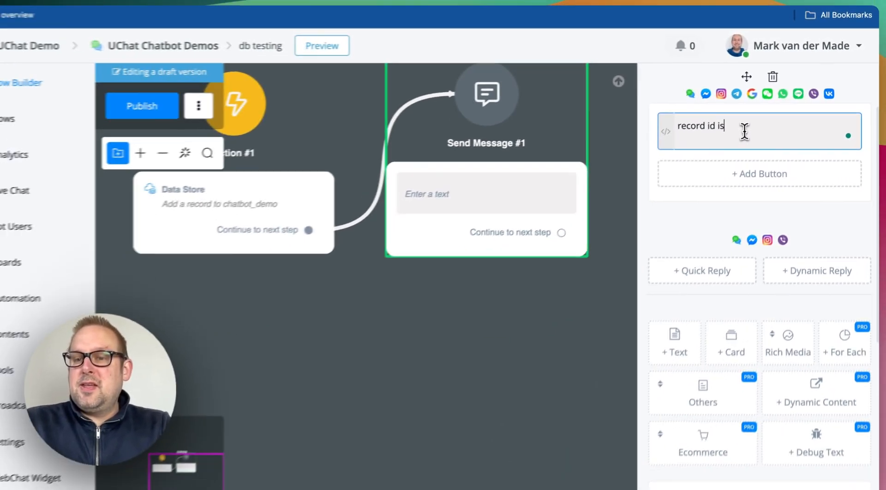
pyautogui.write('reco')
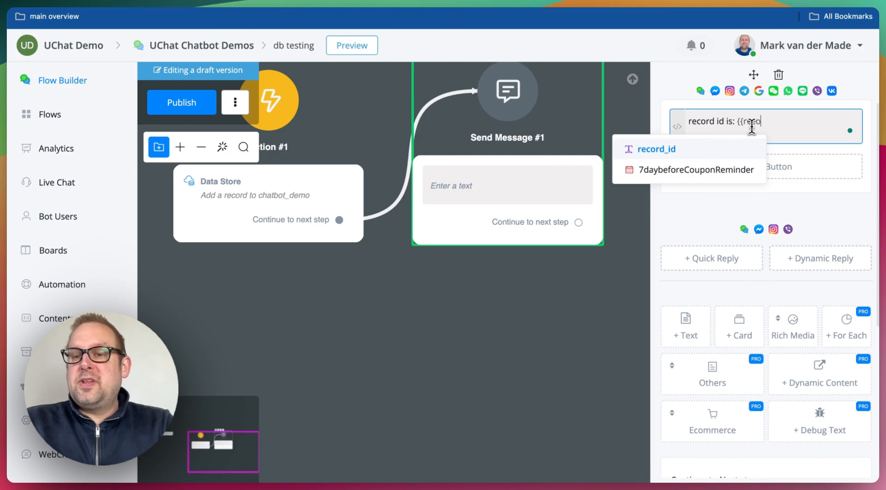
pyautogui.press('Return')
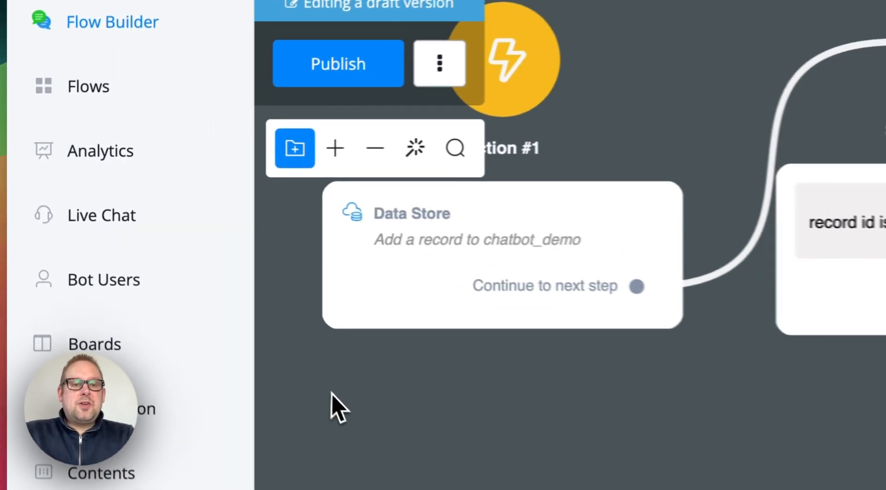
pyautogui.click(175, 103)
pyautogui.moveTo(395, 385); pyautogui.dragTo(431, 396)
# Preview the flow in a chat popup and check the reply 'record id is: 1'
pyautogui.moveTo(501, 131)
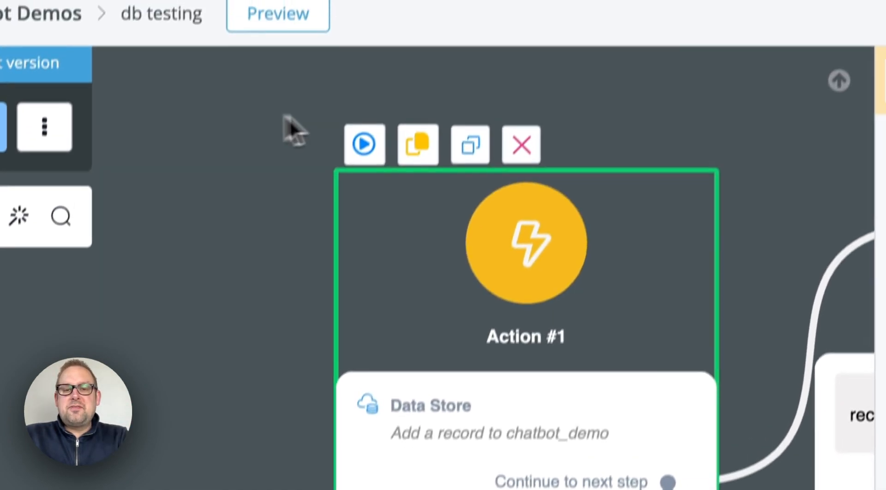
pyautogui.click(393, 5)
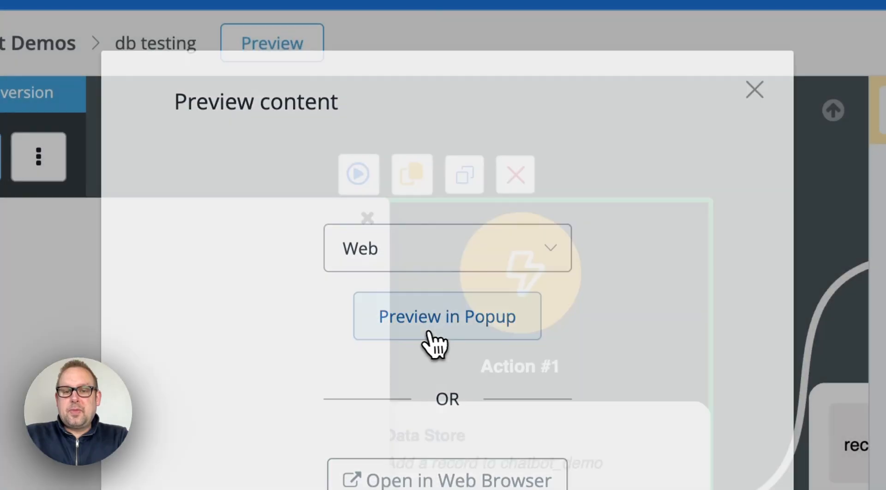
pyautogui.click(434, 344)
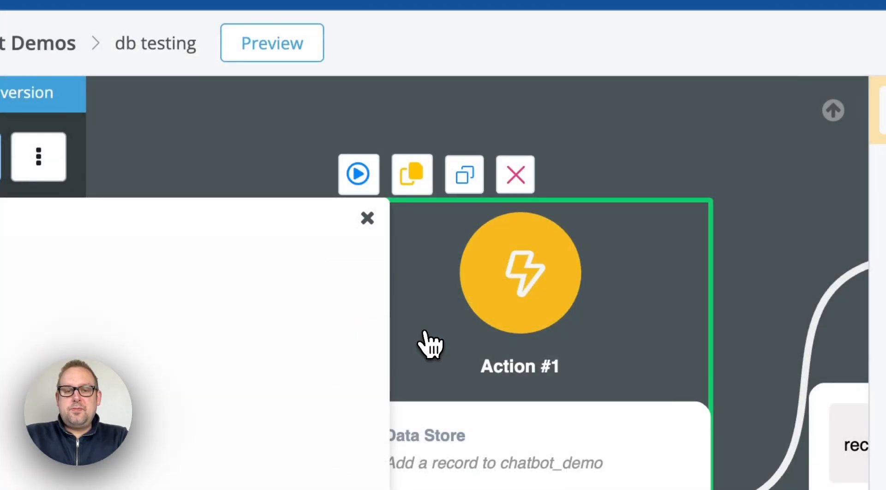
pyautogui.moveTo(294, 240); pyautogui.dragTo(544, 201)
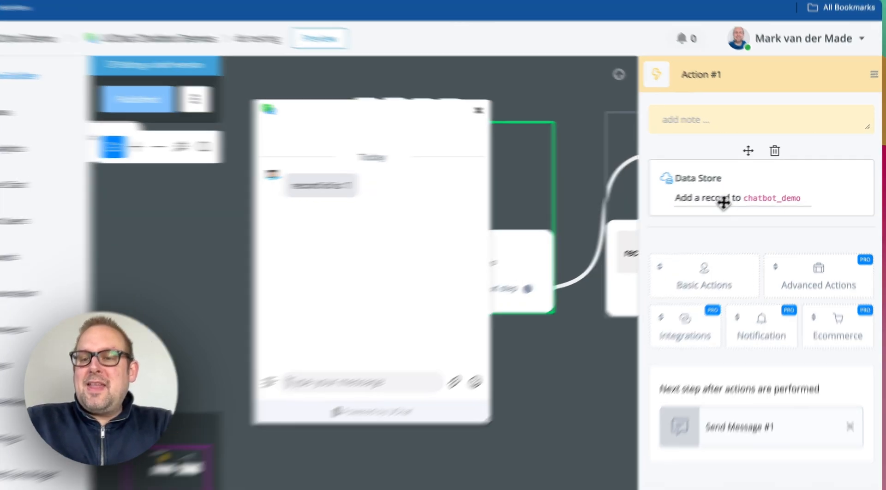
# Review chatbot_demo's first name, last name and email field mappings, including First Name's system fields
pyautogui.click(724, 196)
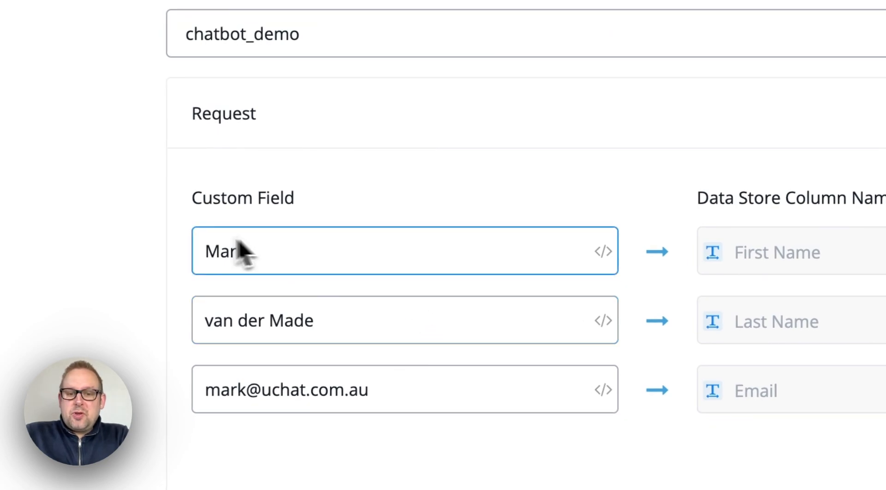
pyautogui.click(612, 259)
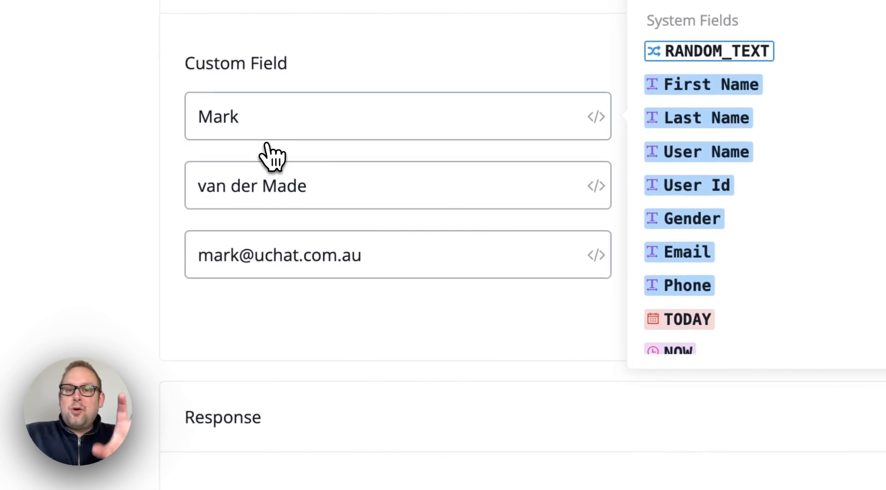
pyautogui.click(454, 391)
pyautogui.scroll(-5, 461, 405)
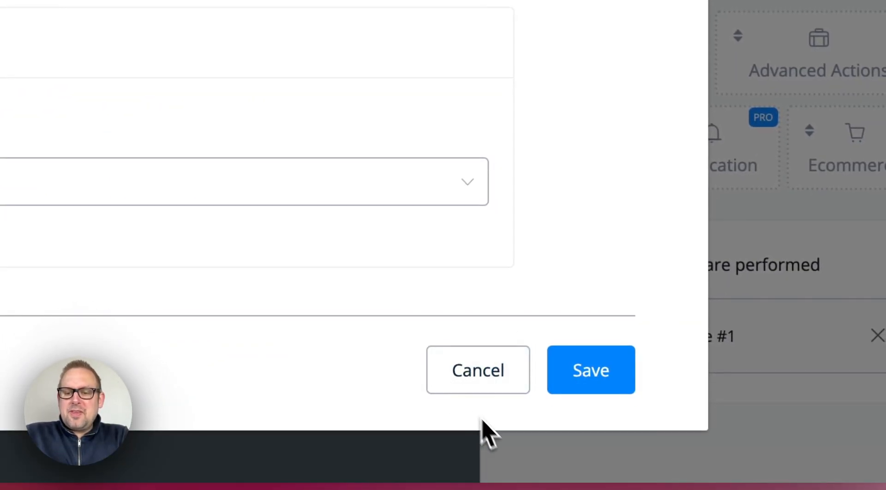
pyautogui.scroll(10, 503, 272)
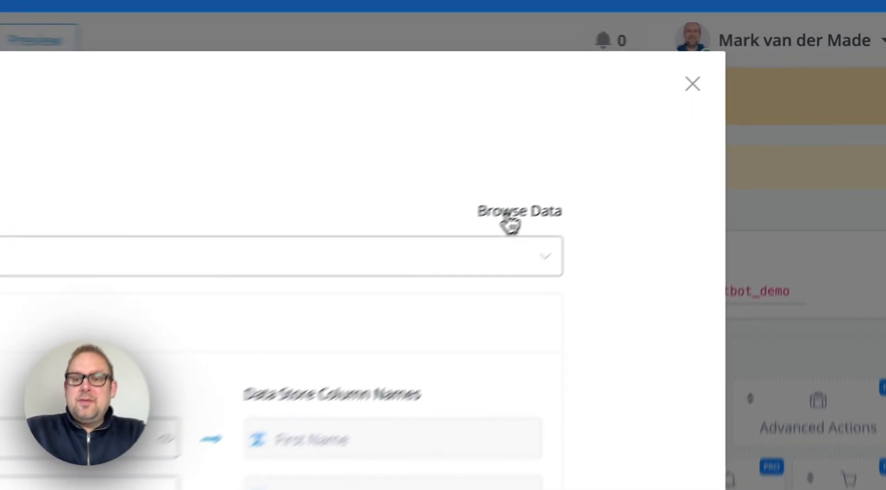
pyautogui.click(638, 148)
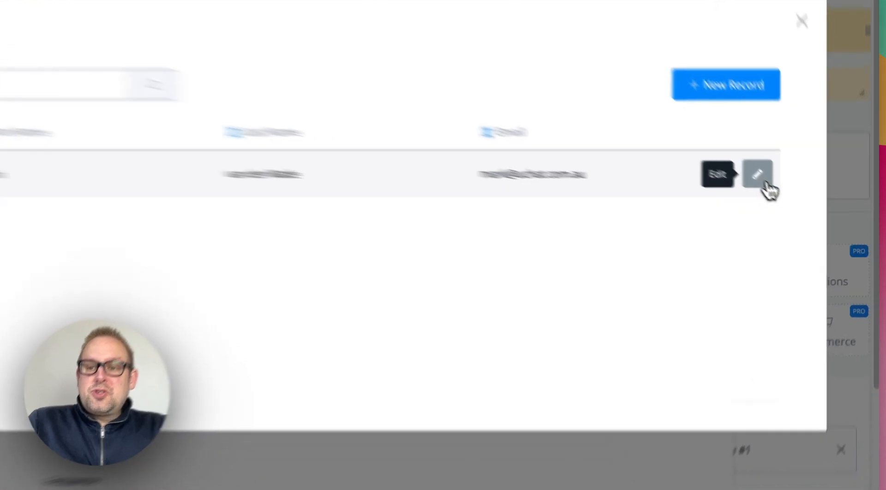
# Replace record 1's email with a new address, save it, and confirm it in the table
pyautogui.click(783, 192)
pyautogui.tripleClick(114, 304)
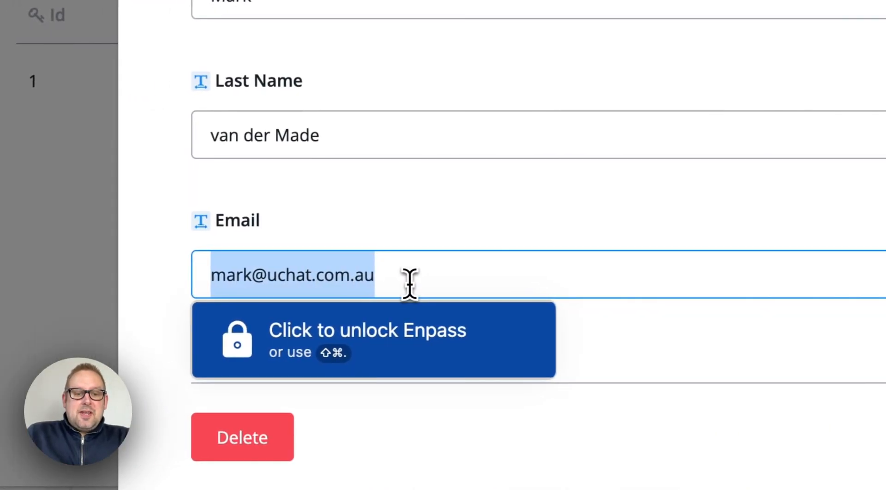
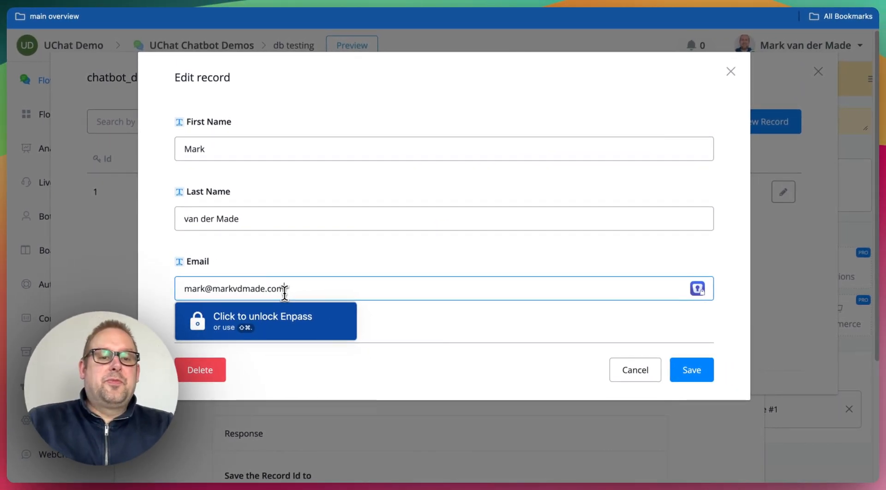
pyautogui.click(691, 370)
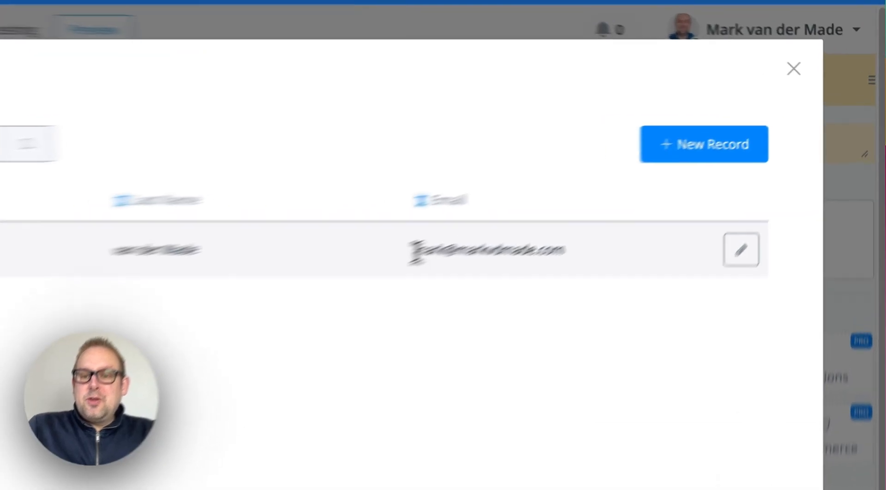
pyautogui.moveTo(563, 191); pyautogui.dragTo(701, 196)
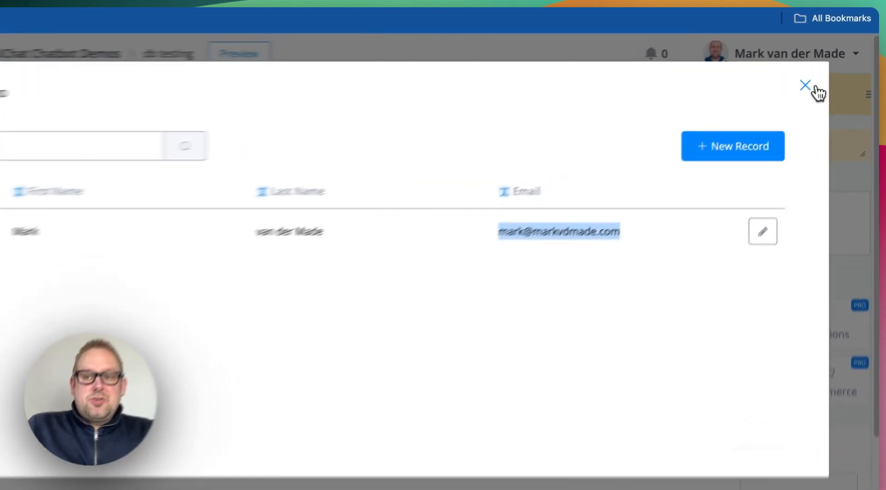
pyautogui.click(817, 72)
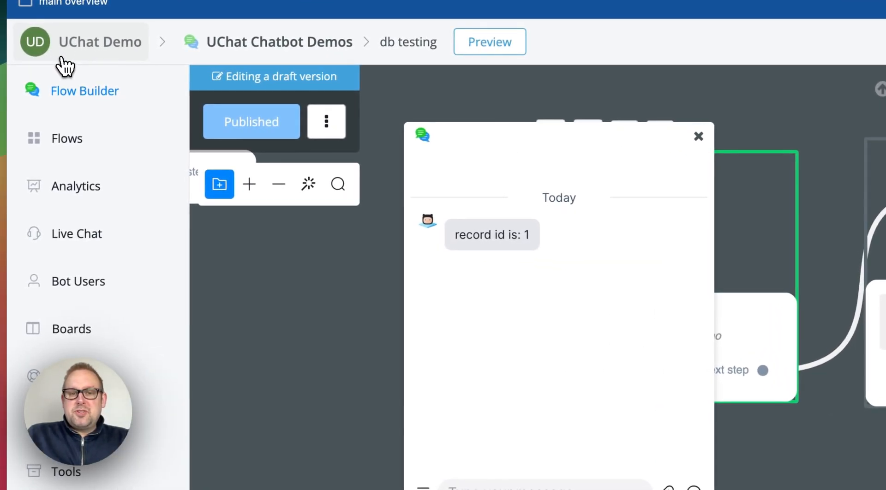
# Browse the chatbot_demo records from UChat Demo's Integrations > Data Store (Postgresql)
pyautogui.click(65, 66)
pyautogui.scroll(-8, 132, 438)
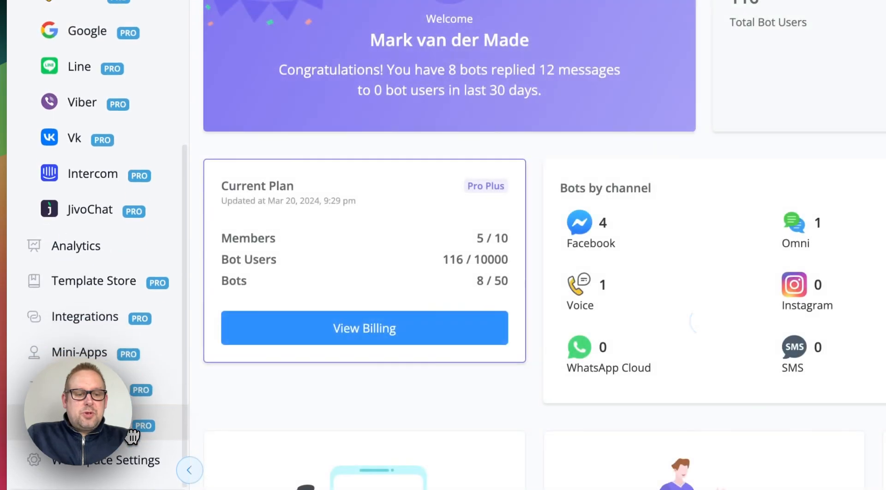
pyautogui.click(65, 316)
pyautogui.scroll(-10, 244, 251)
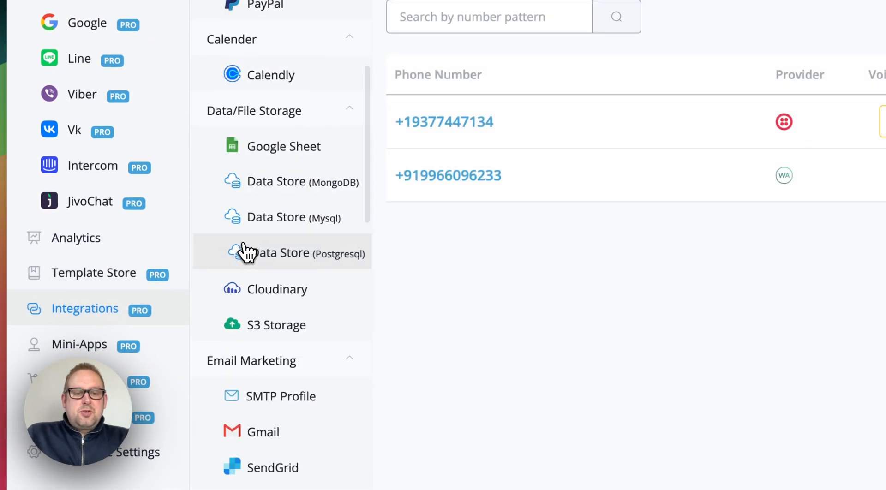
pyautogui.click(274, 254)
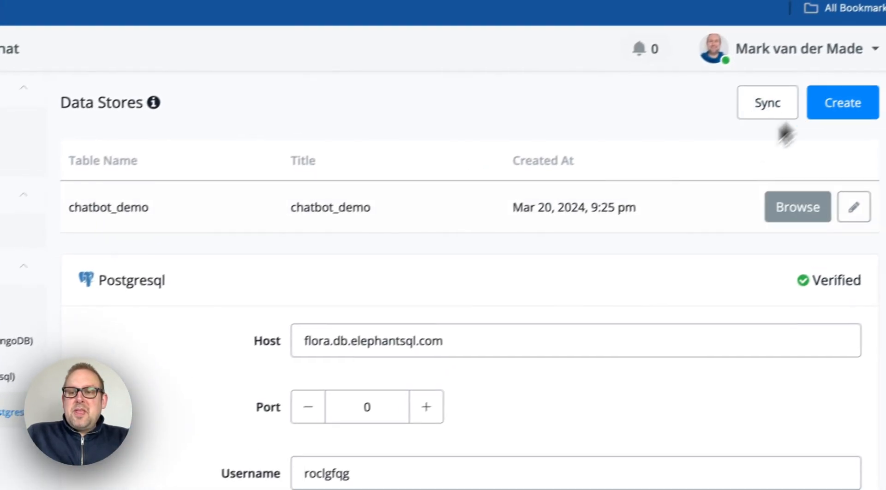
pyautogui.click(803, 212)
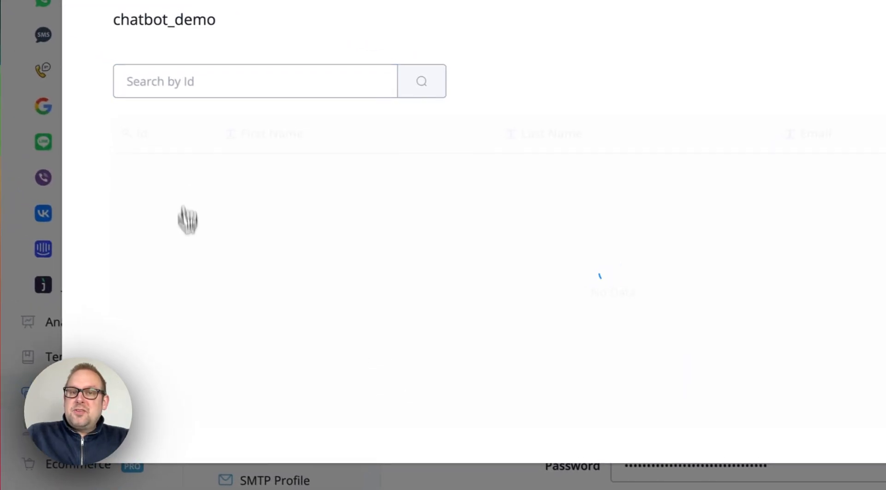
# Search the records for Id 1 to show its name and updated email
pyautogui.click(247, 90)
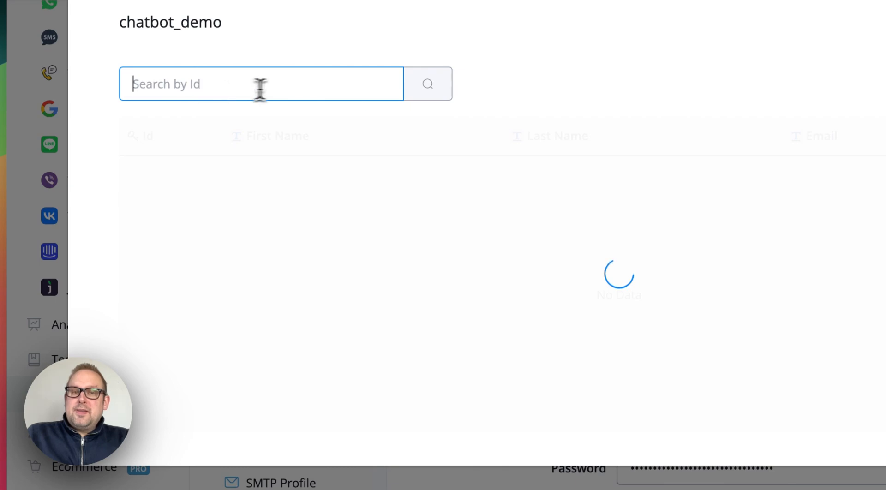
pyautogui.click(215, 88)
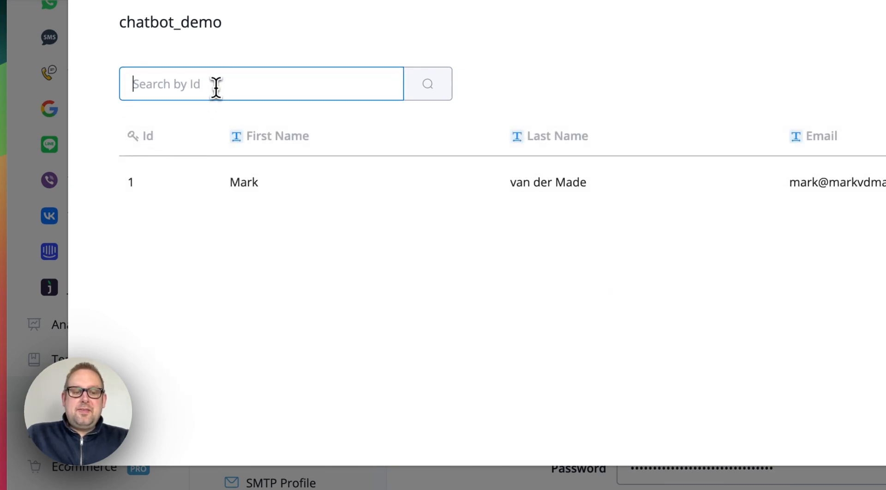
pyautogui.write('1')
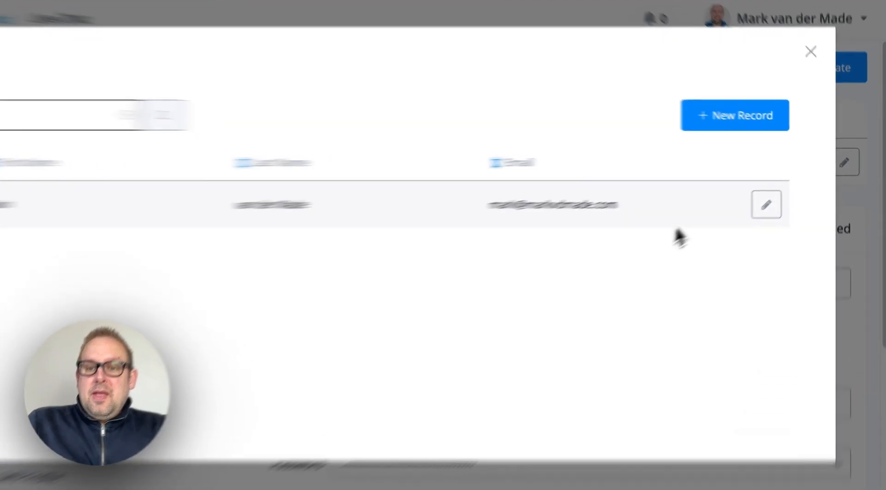
pyautogui.moveTo(714, 216); pyautogui.dragTo(102, 196)
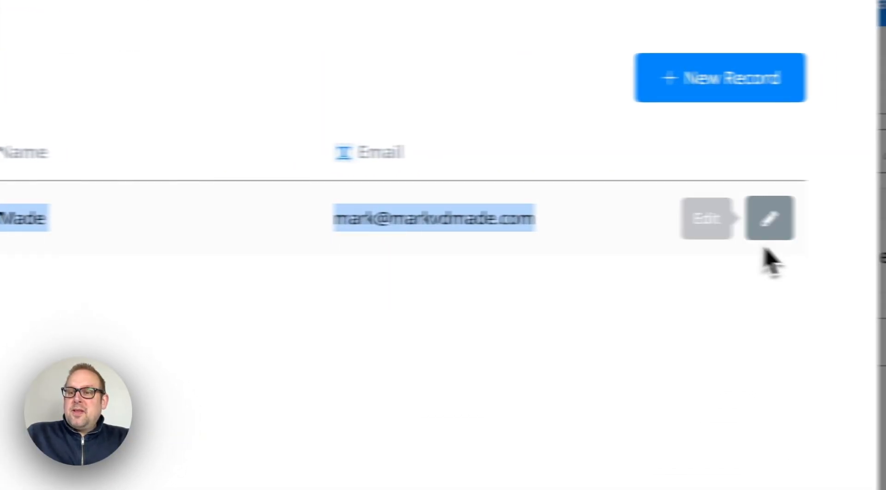